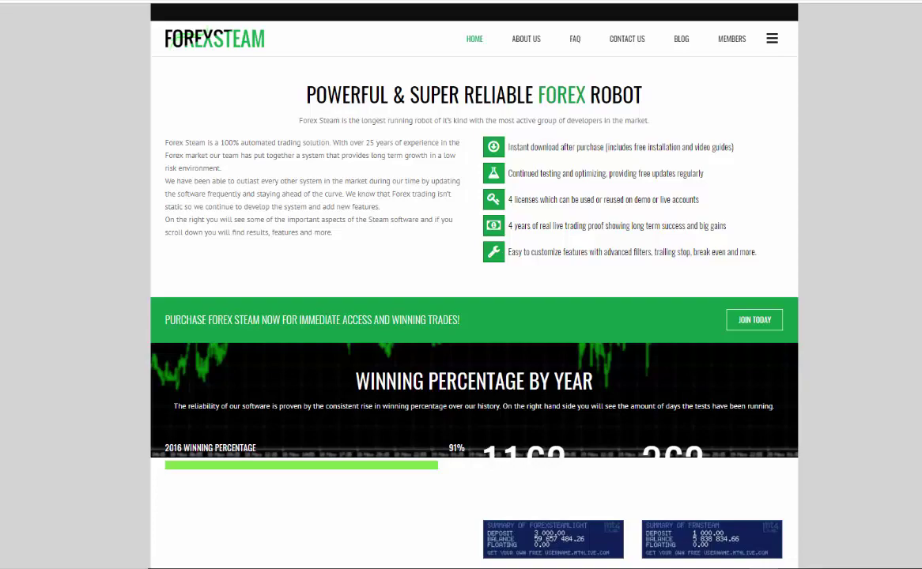
- Scroll the Forex Steam home page down to More Trading Results and the yearly profit chart
scroll(425, 152, down, 3)
scroll(425, 152, down, 2)
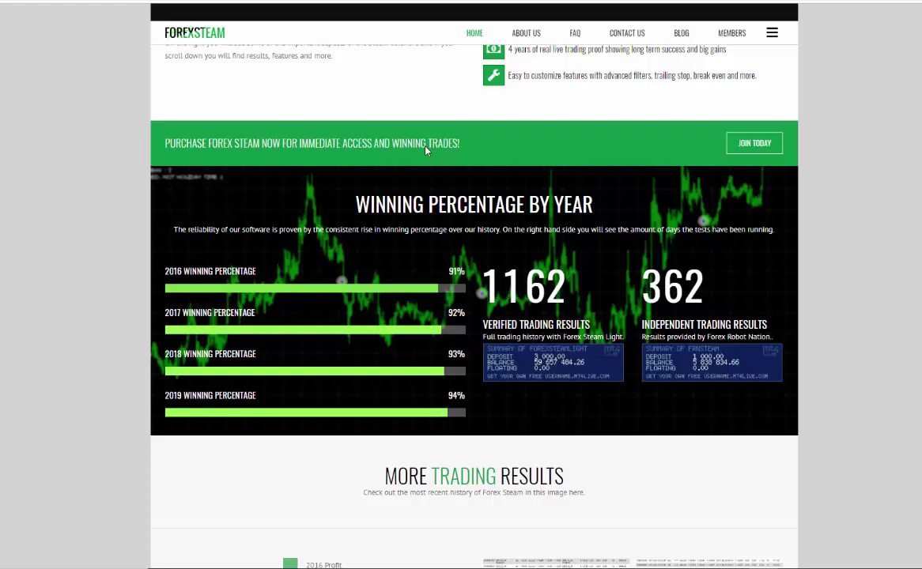
scroll(425, 150, down, 2)
scroll(425, 151, down, 2)
scroll(426, 150, down, 1)
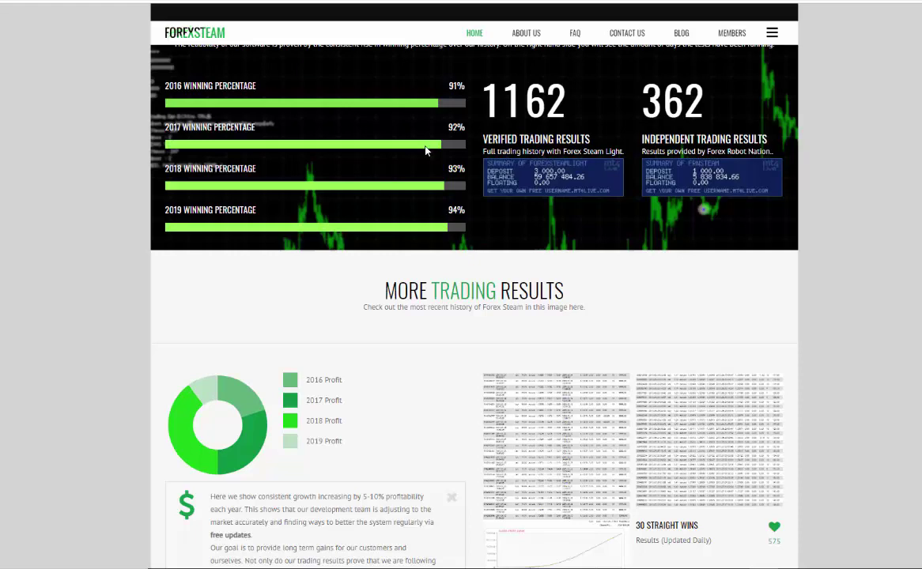
scroll(426, 152, down, 1)
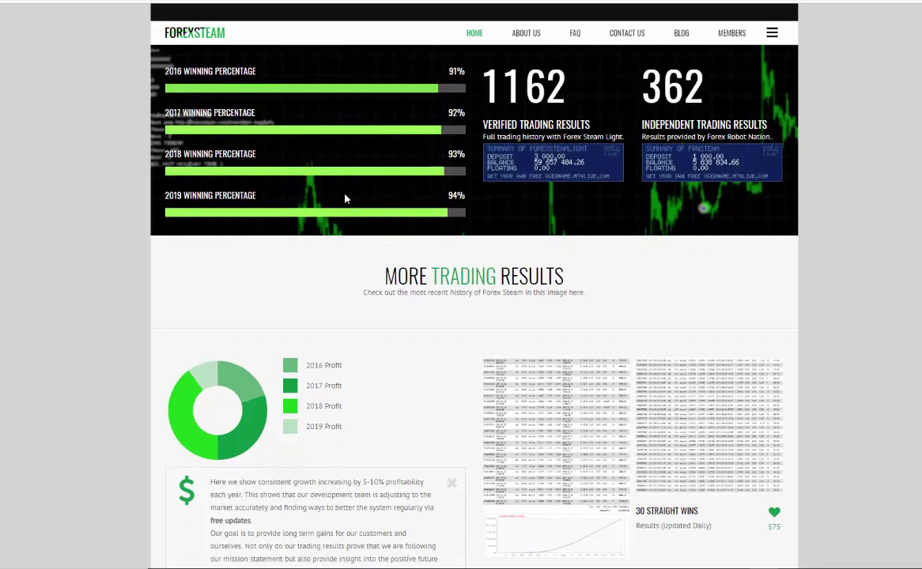
scroll(345, 200, down, 3)
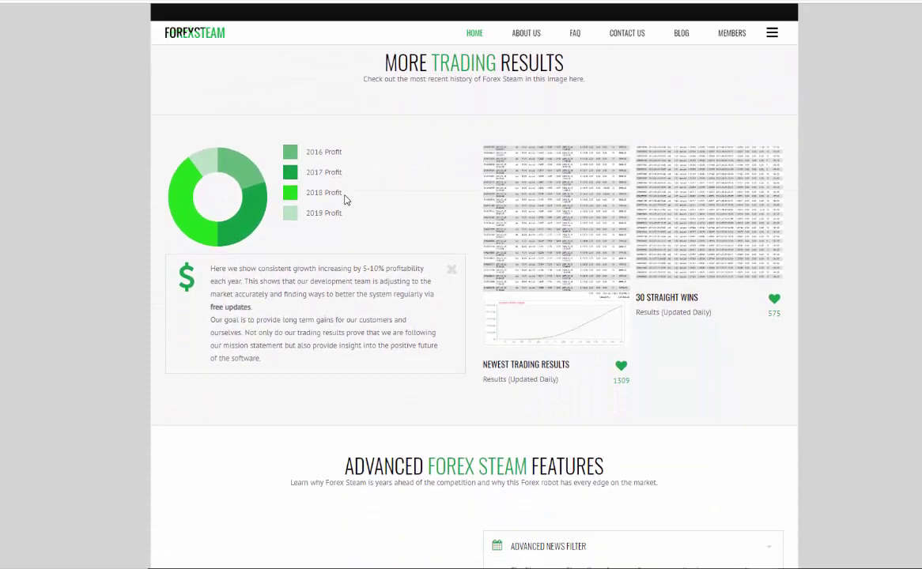
scroll(345, 200, down, 1)
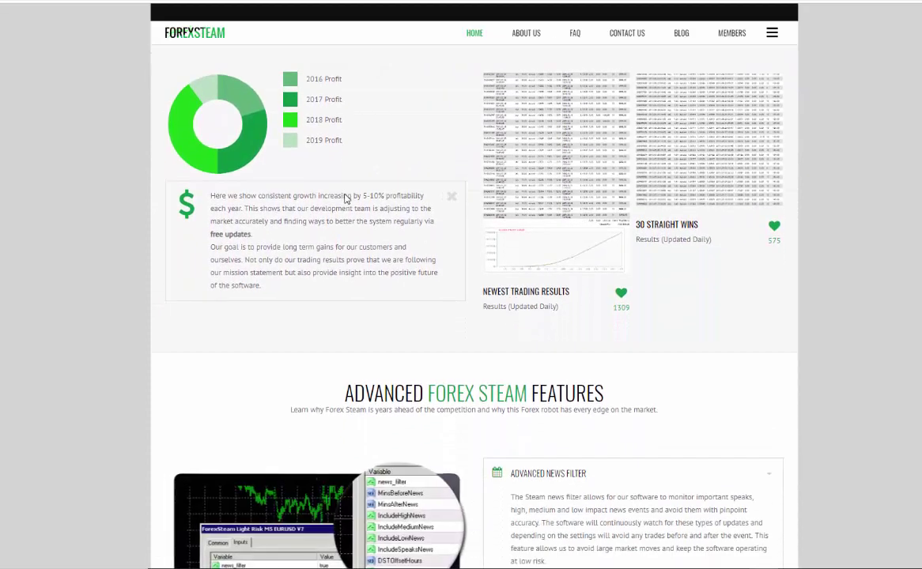
mouse_move(725, 162)
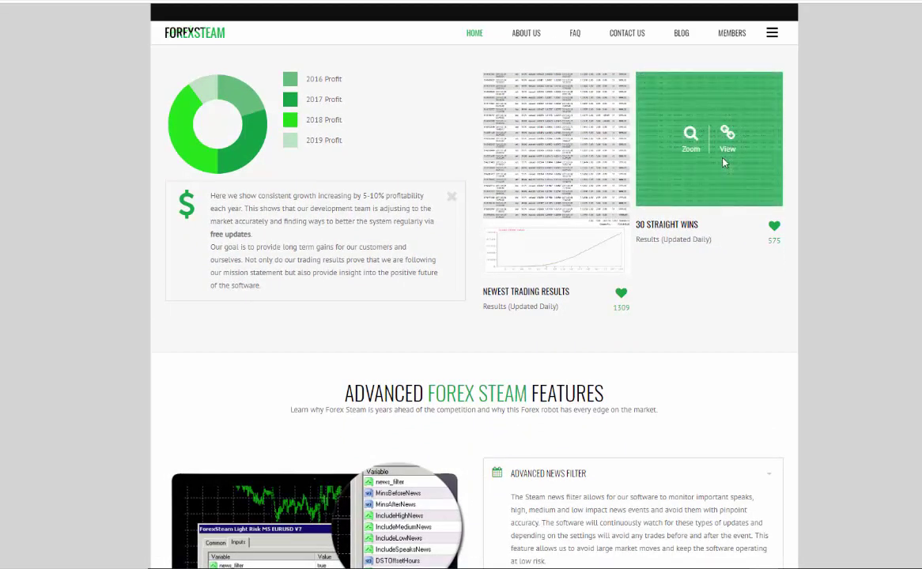
mouse_move(574, 204)
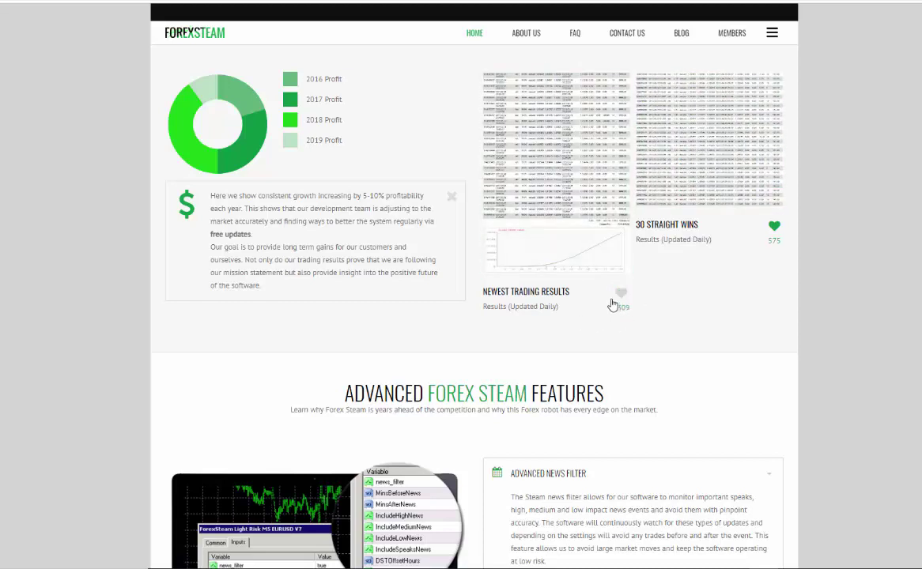
mouse_move(601, 188)
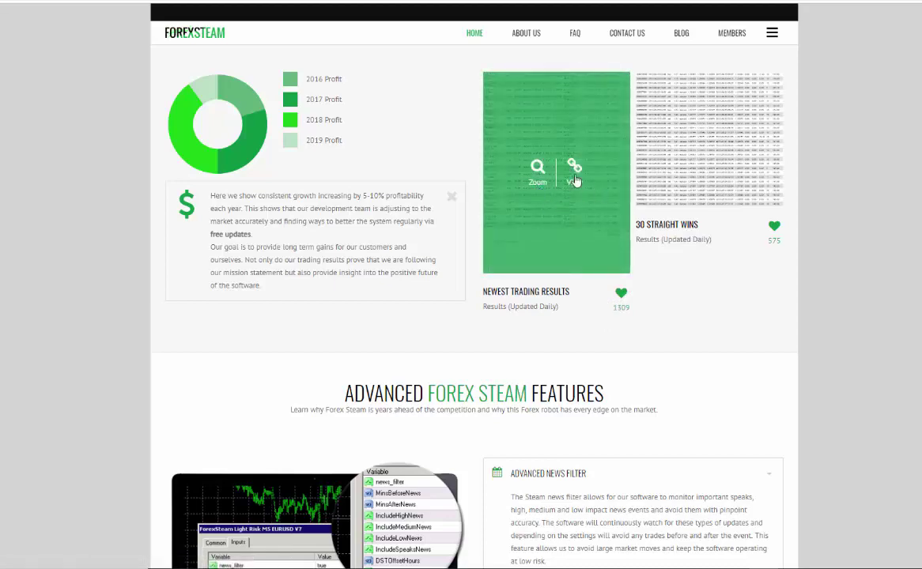
click(546, 179)
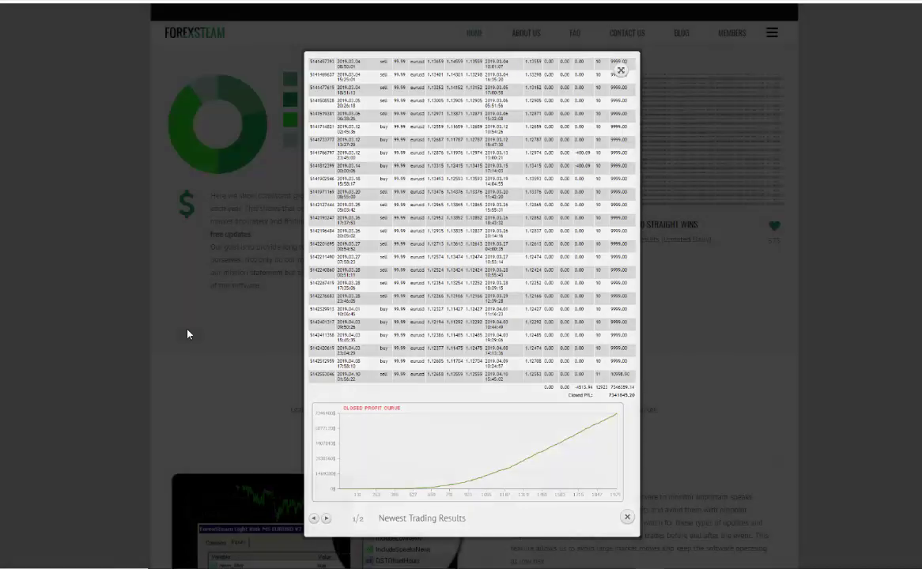
click(187, 335)
- Expand the Advanced Holiday Filter, PIP Retrace and Trailing Stop and Break Even feature descriptions
scroll(167, 194, down, 2)
scroll(168, 190, down, 1)
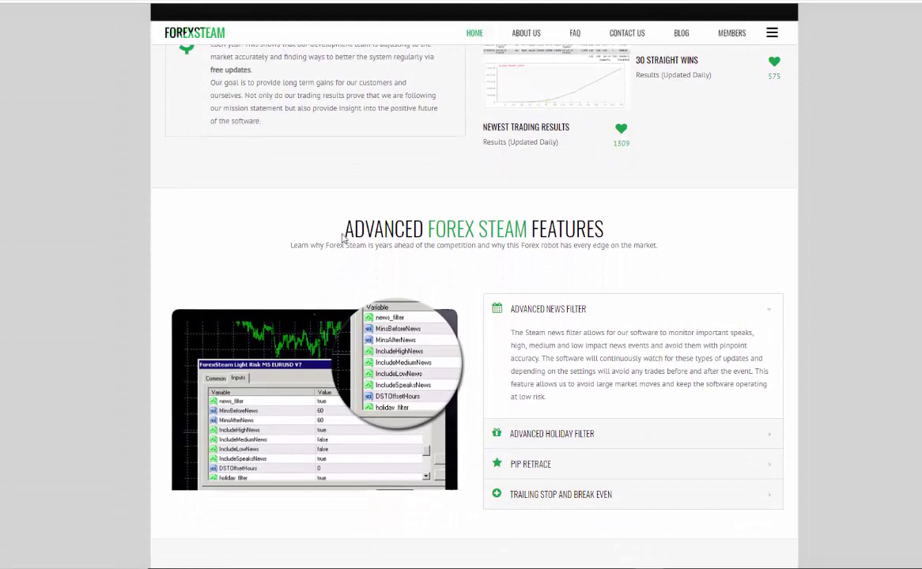
scroll(625, 228, down, 2)
click(613, 332)
click(599, 336)
click(607, 367)
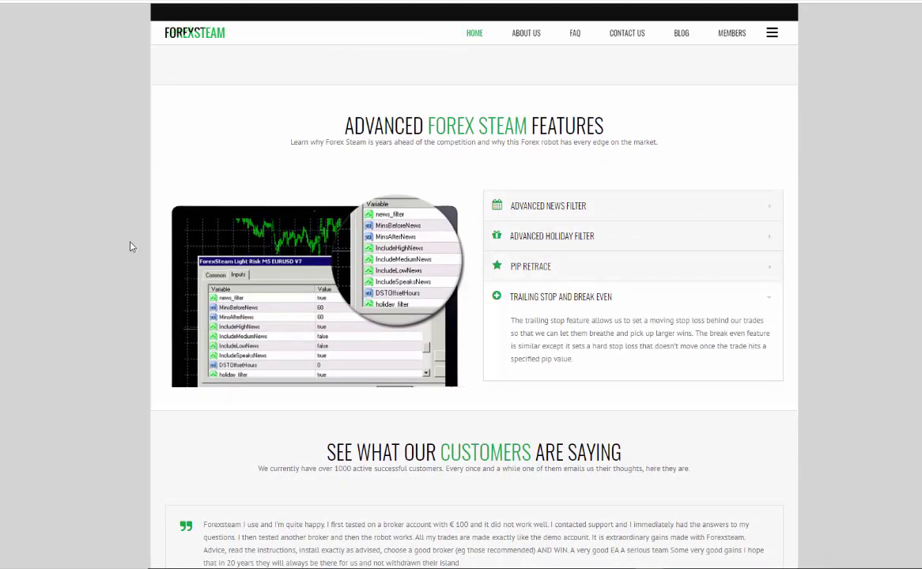
- Scroll down to the Join Us Today box offering the USD 117.99 lifetime membership
scroll(131, 245, down, 4)
scroll(131, 246, down, 4)
scroll(132, 246, down, 3)
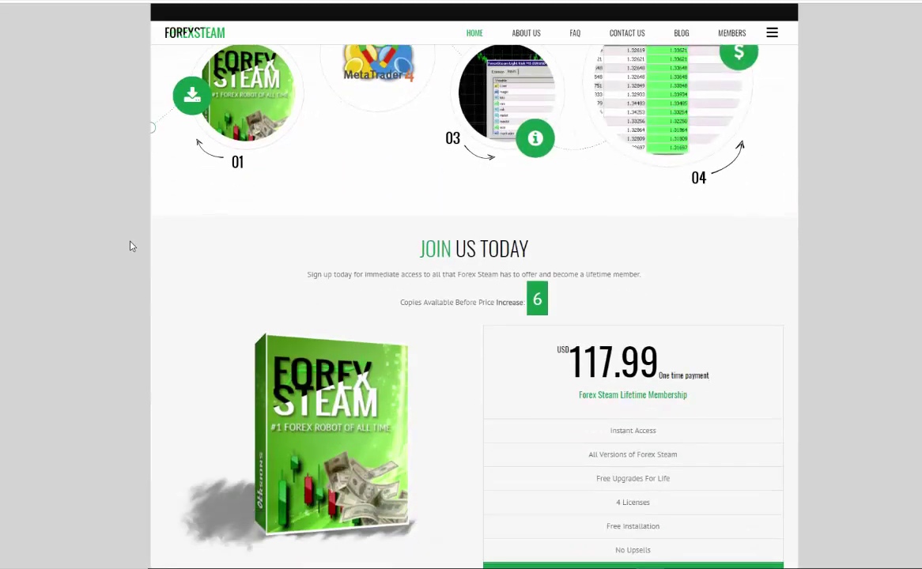
scroll(131, 246, down, 1)
scroll(131, 245, down, 1)
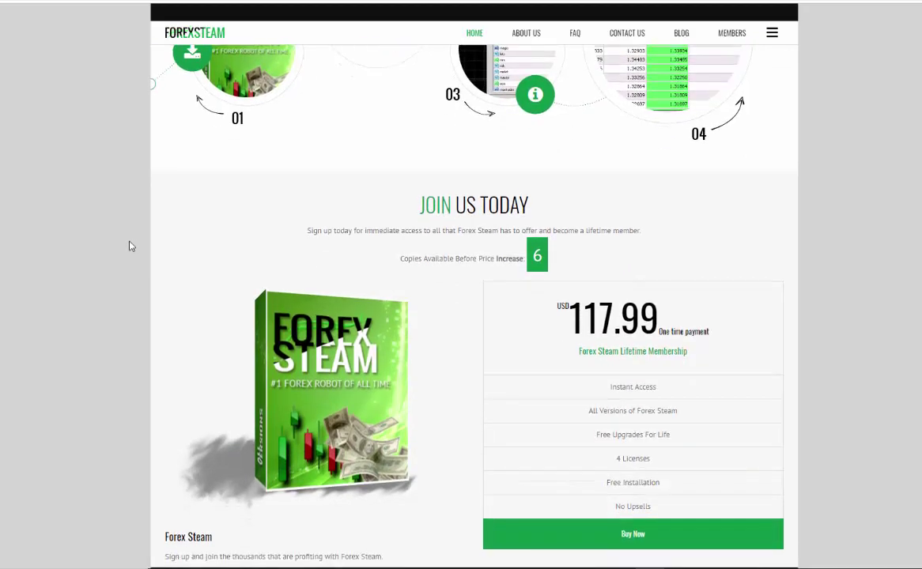
- Open the MyCommerce order form via Buy Now and try then dismiss the Coupon Code field
click(638, 536)
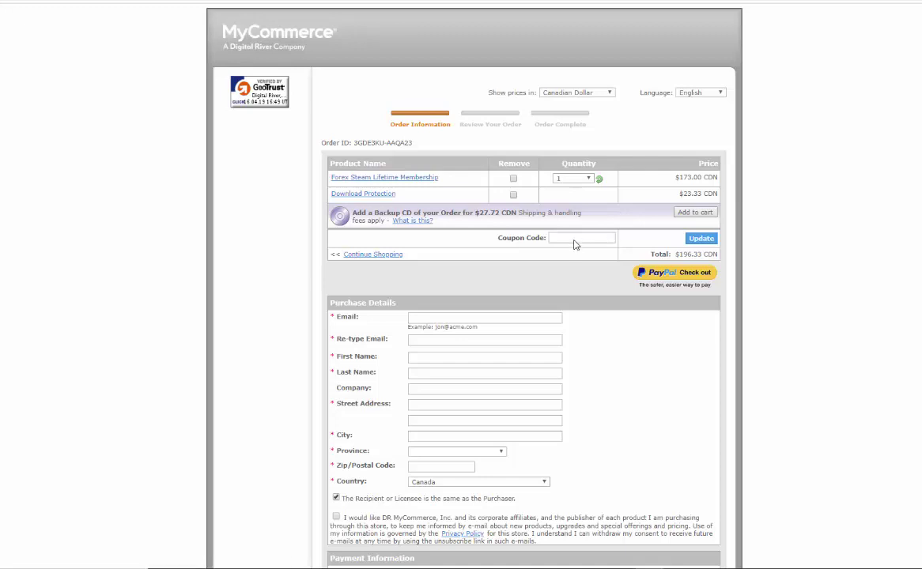
click(557, 241)
click(468, 253)
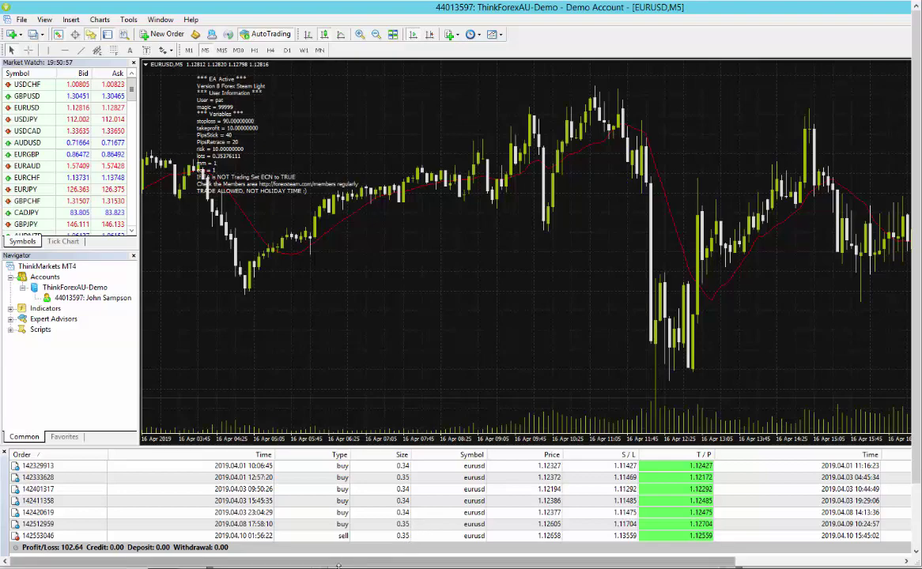
- Drag the horizontal scrollbar to shift the EURUSD M5 chart running the Forex Steam Light EA
drag(335, 566, 536, 548)
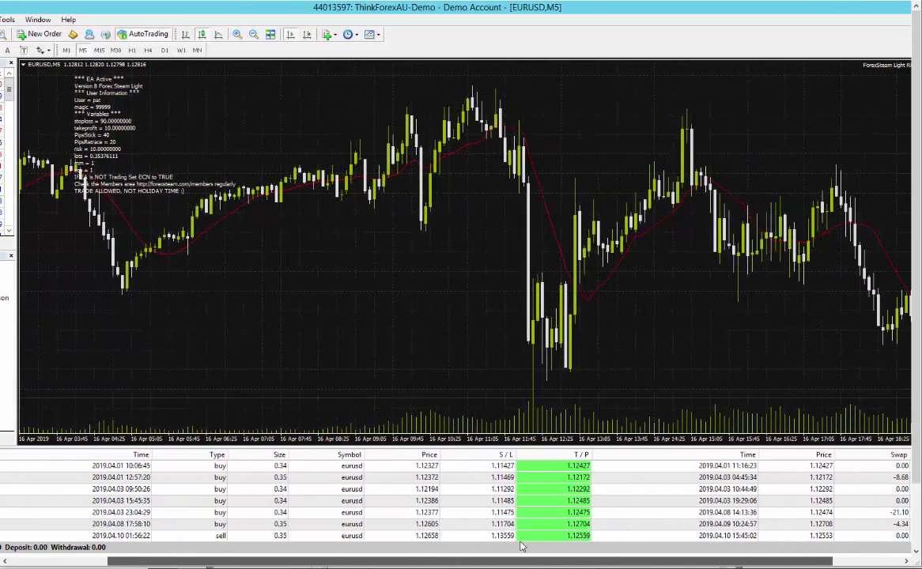
- Open the expert advisor's properties from the chart's context menu and move the window up
right_click(432, 229)
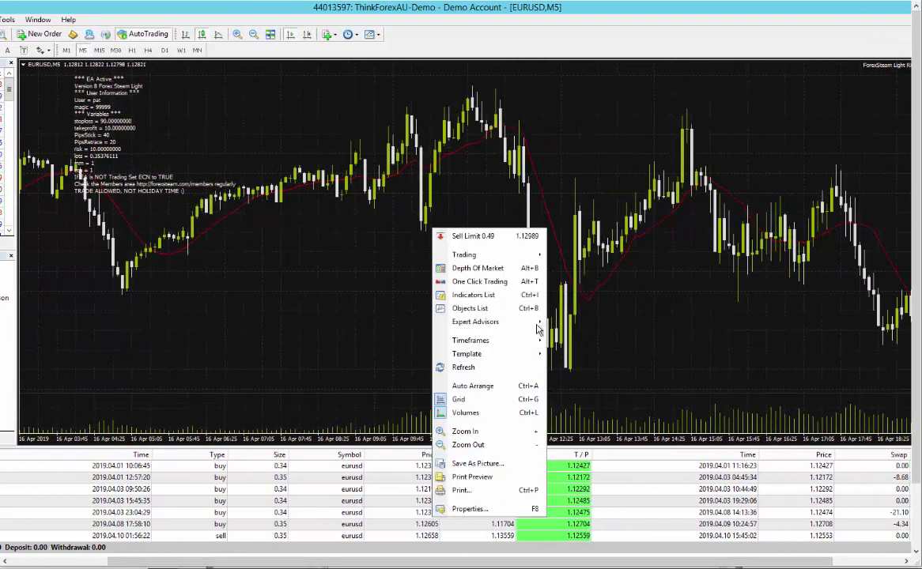
mouse_move(514, 324)
click(575, 325)
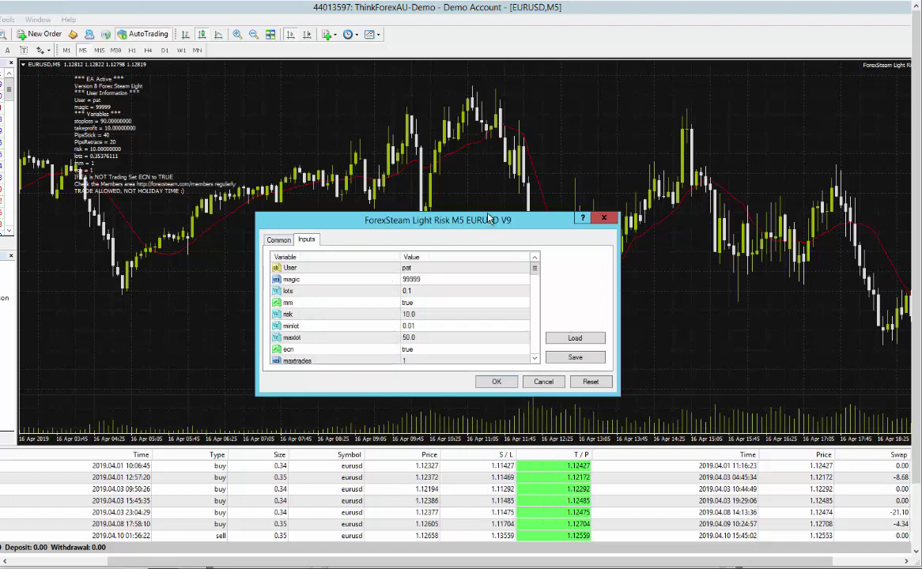
drag(488, 217, 506, 183)
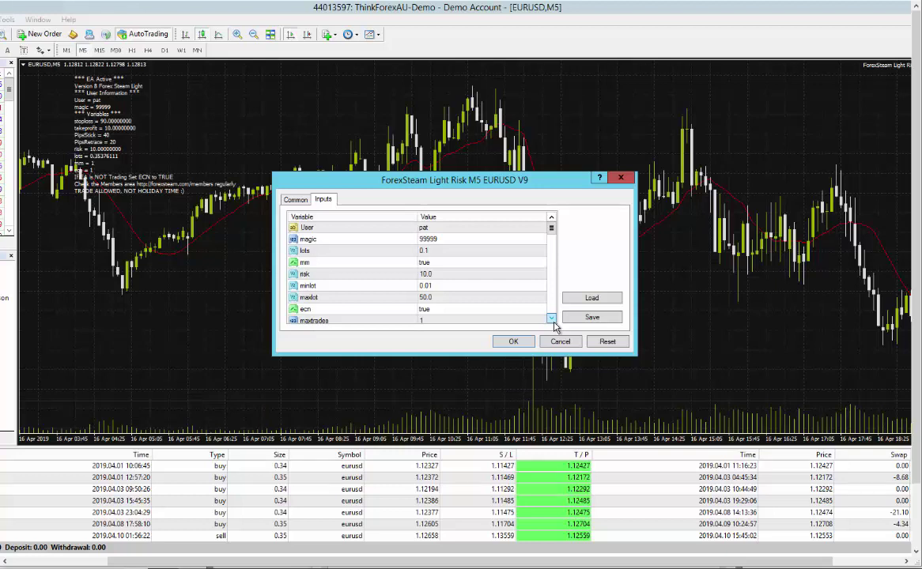
- Page the EA inputs from stoploss and takeprofit through the Monday and Tuesday trading hours
click(552, 319)
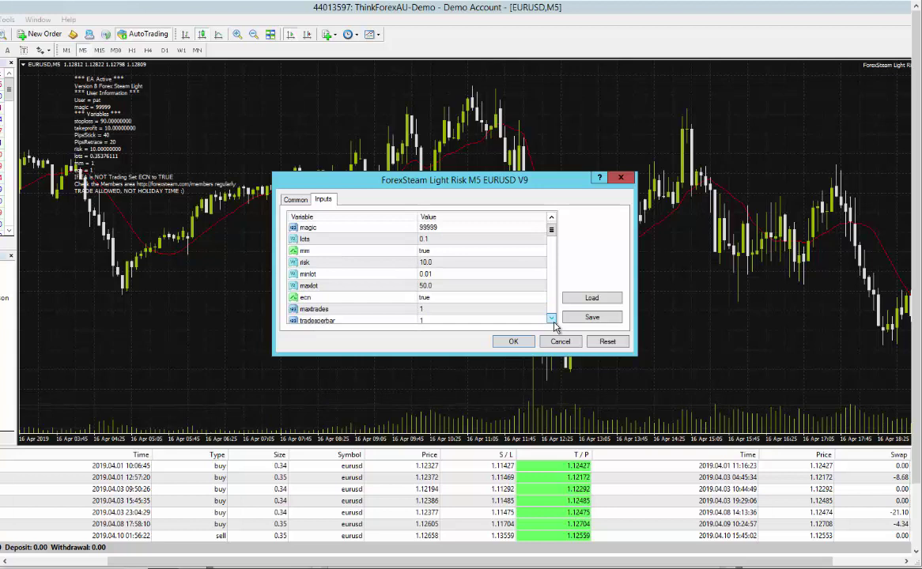
click(551, 319)
click(551, 318)
click(551, 319)
click(552, 319)
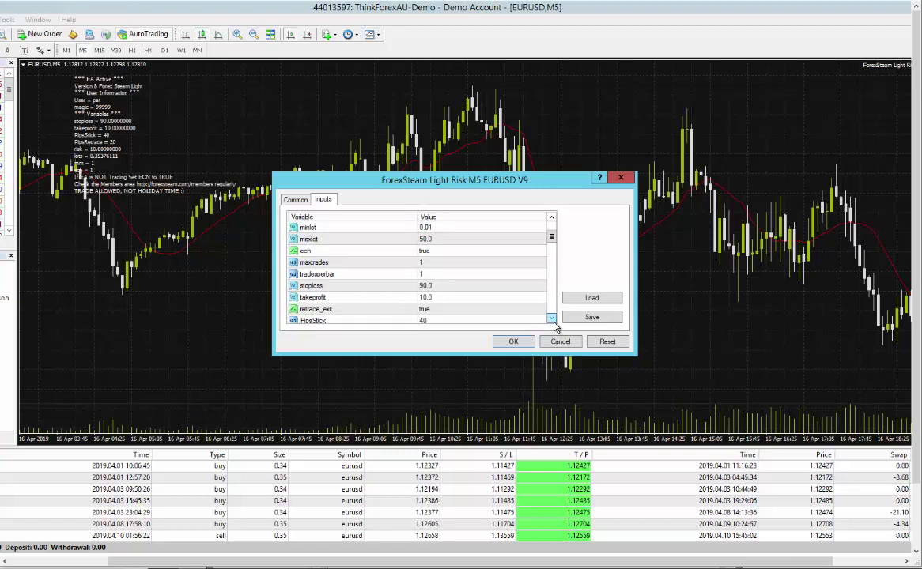
click(552, 320)
click(552, 320)
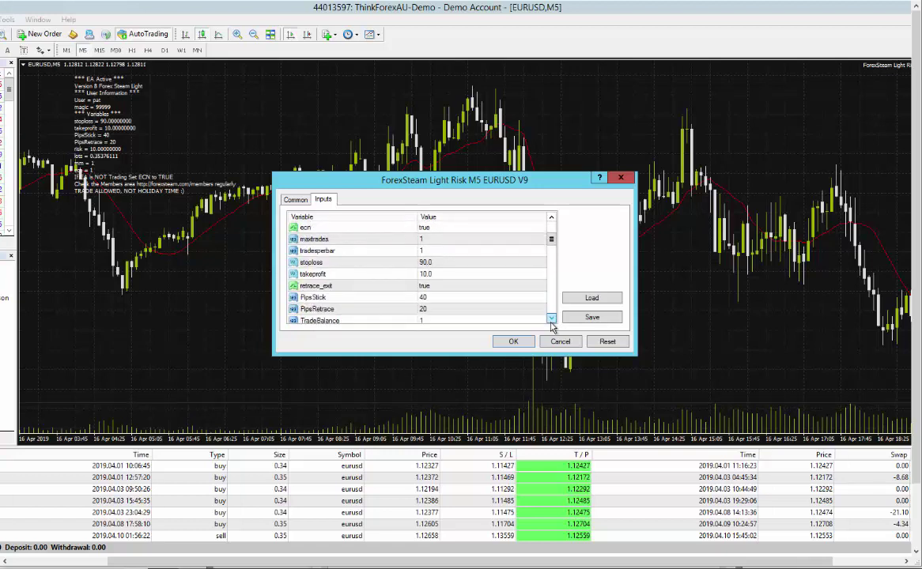
click(551, 319)
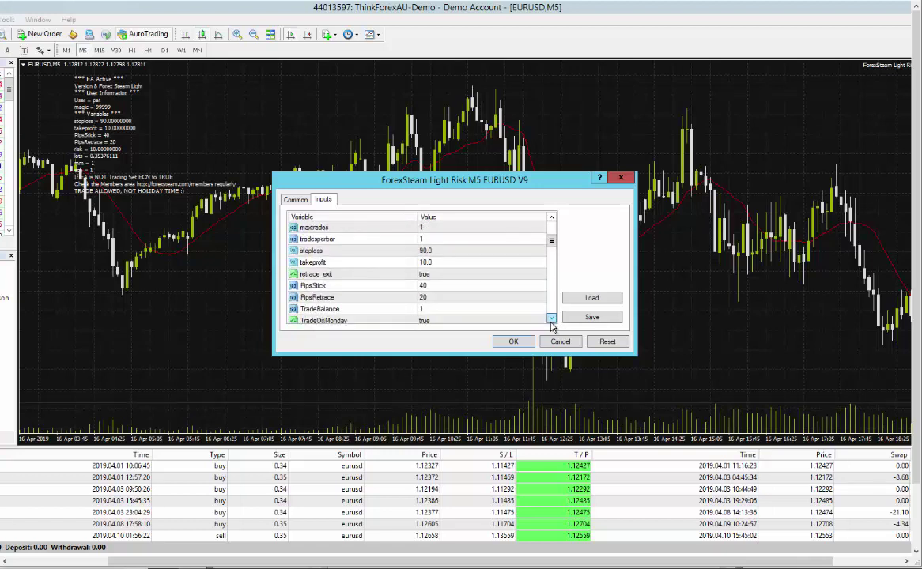
click(551, 319)
click(551, 319)
click(551, 319)
click(551, 319)
click(552, 319)
click(551, 318)
click(551, 319)
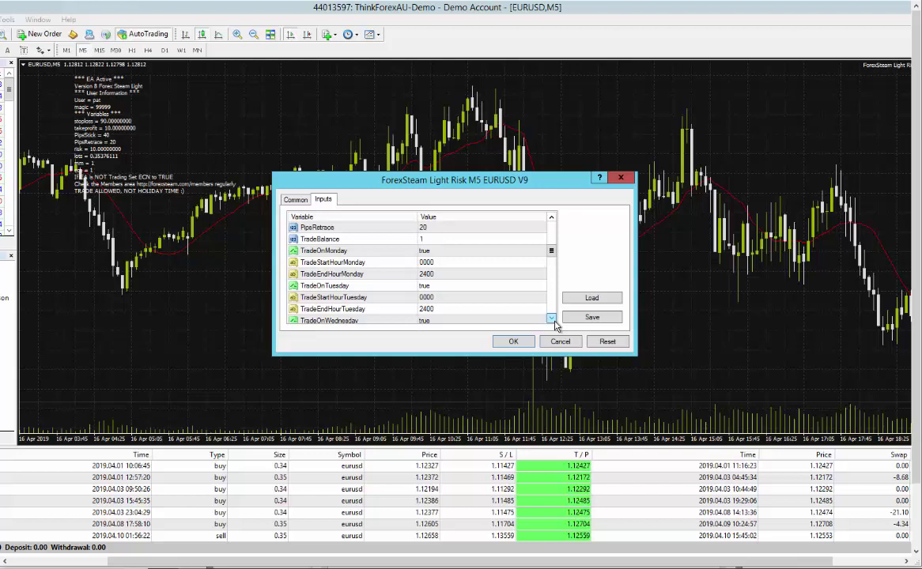
- Page through the remaining weekday hours, news, holiday, breakeven, trailing and hedge inputs, selecting trailing_stop_start
click(551, 319)
click(551, 319)
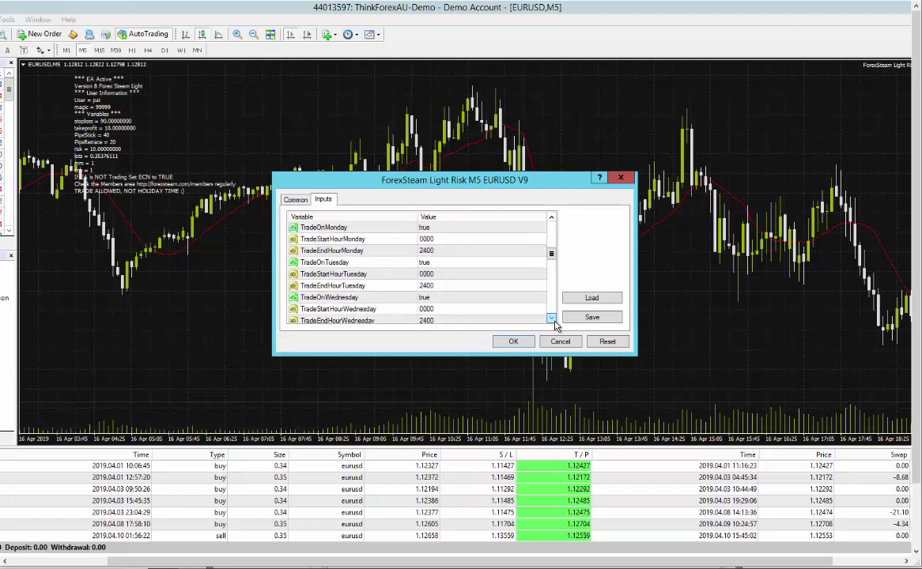
click(551, 318)
click(551, 319)
click(551, 319)
click(551, 318)
click(551, 318)
click(551, 319)
click(551, 319)
click(551, 319)
click(551, 318)
click(551, 318)
click(551, 319)
click(551, 318)
click(551, 319)
click(551, 318)
click(551, 318)
click(551, 319)
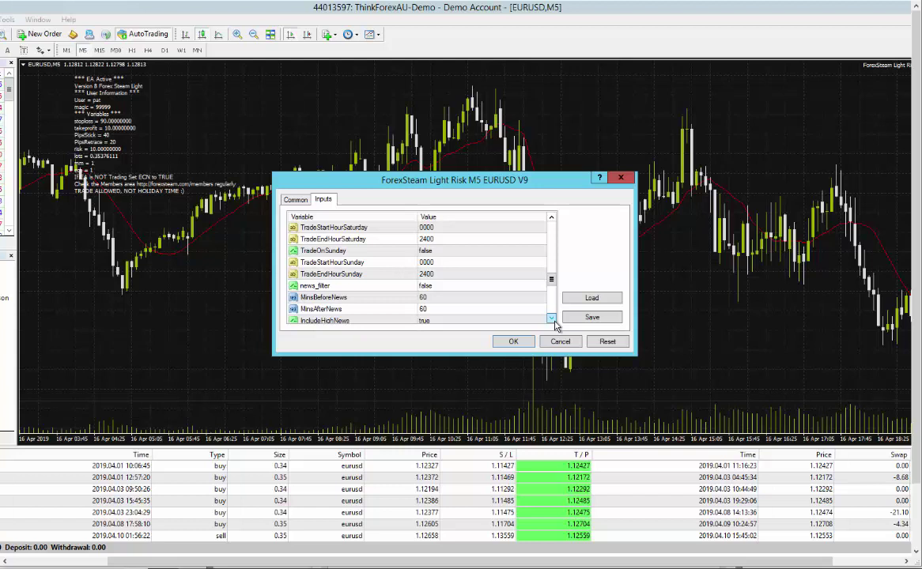
click(551, 319)
click(552, 318)
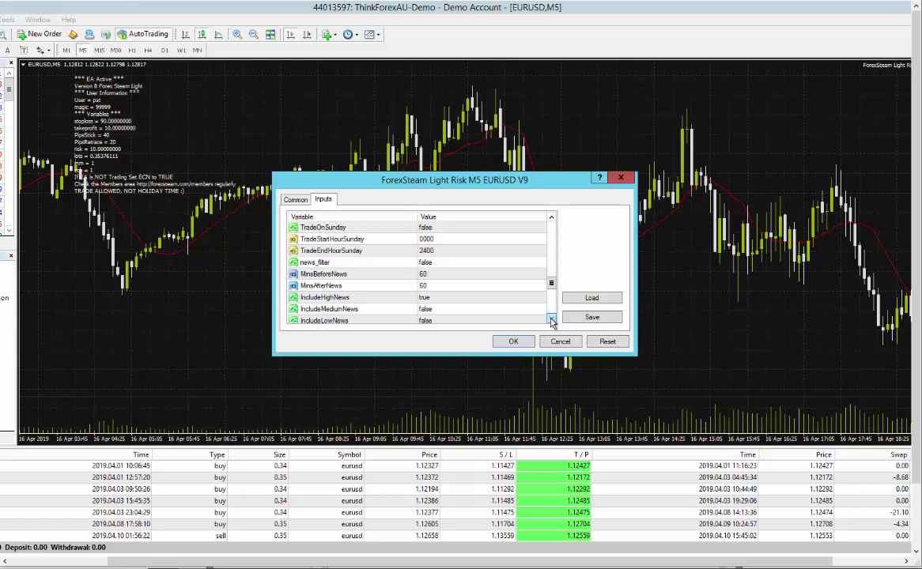
click(551, 319)
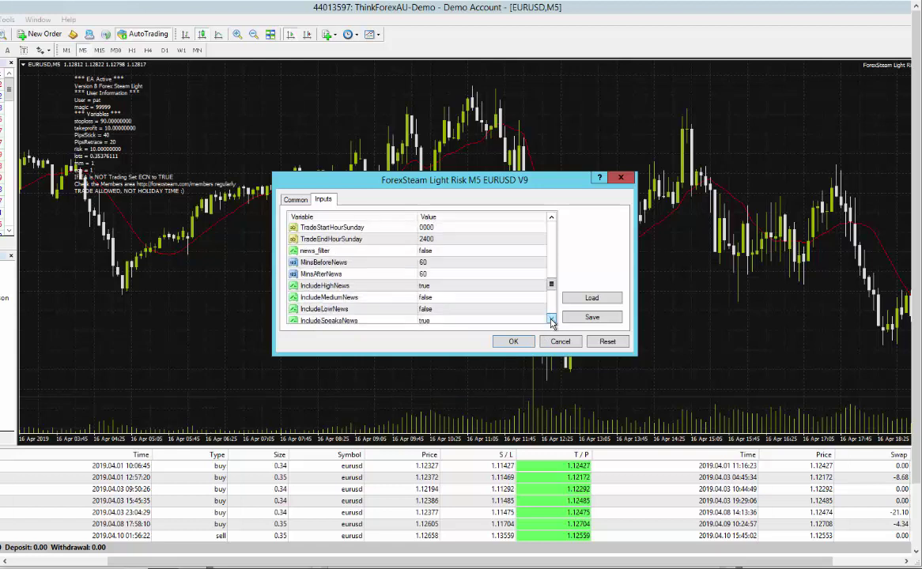
click(551, 319)
click(551, 318)
click(551, 318)
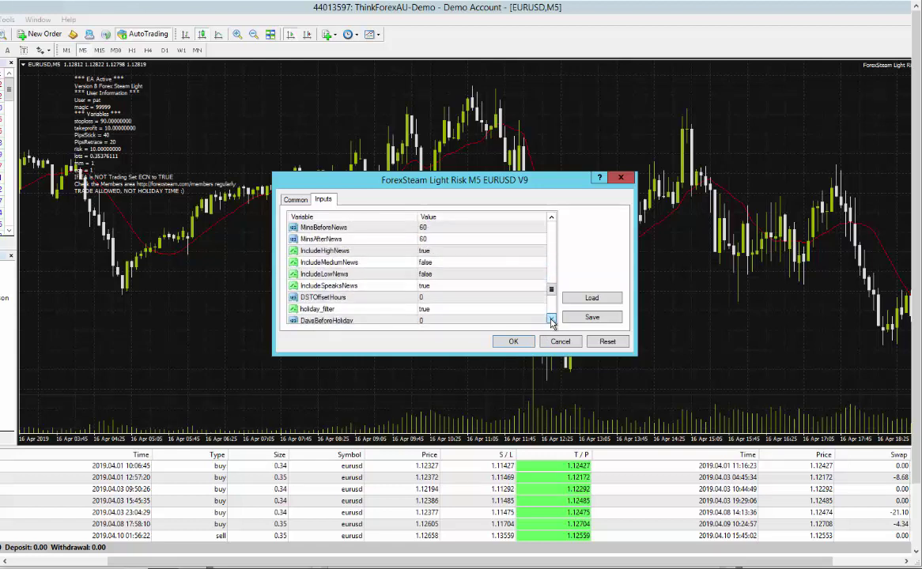
click(551, 319)
click(551, 319)
click(551, 319)
click(551, 319)
click(551, 319)
click(551, 318)
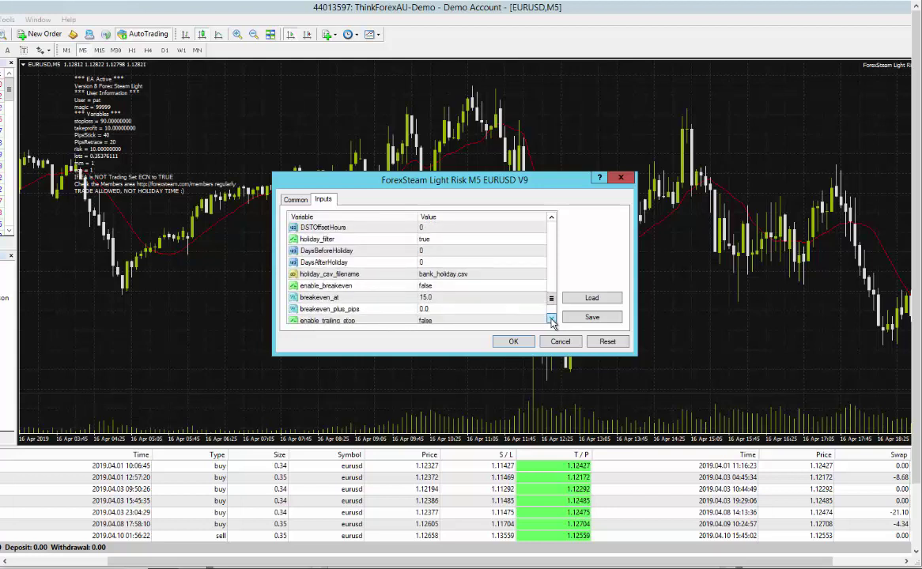
click(551, 319)
click(551, 319)
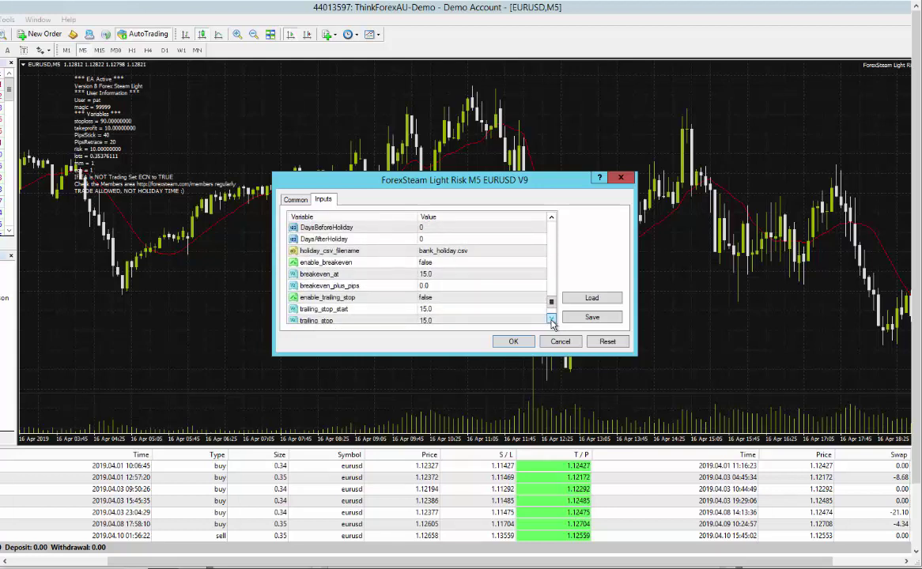
click(551, 319)
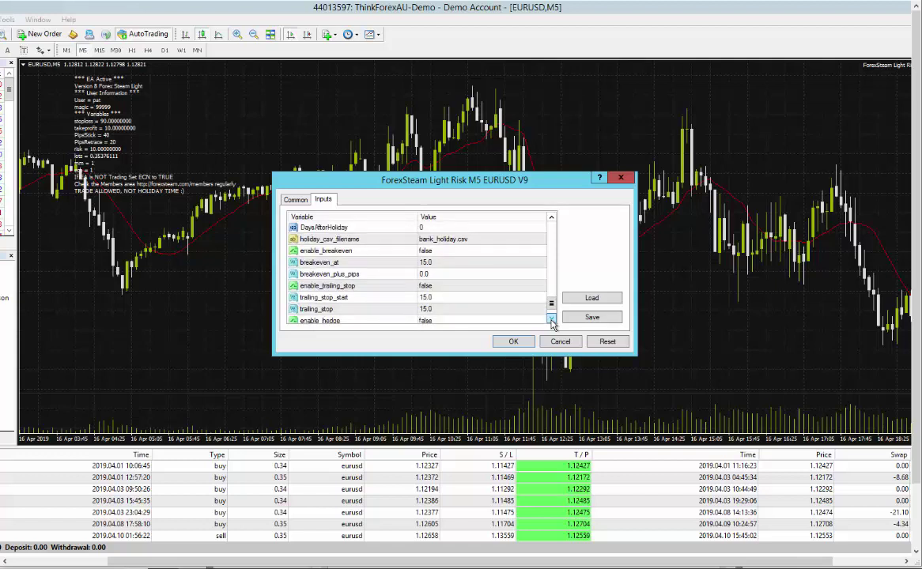
click(551, 319)
click(551, 319)
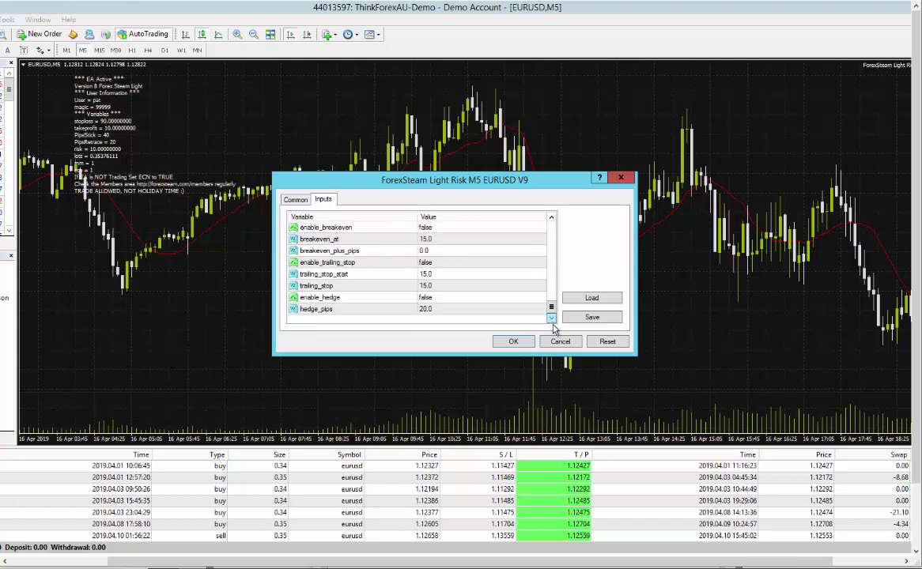
click(395, 274)
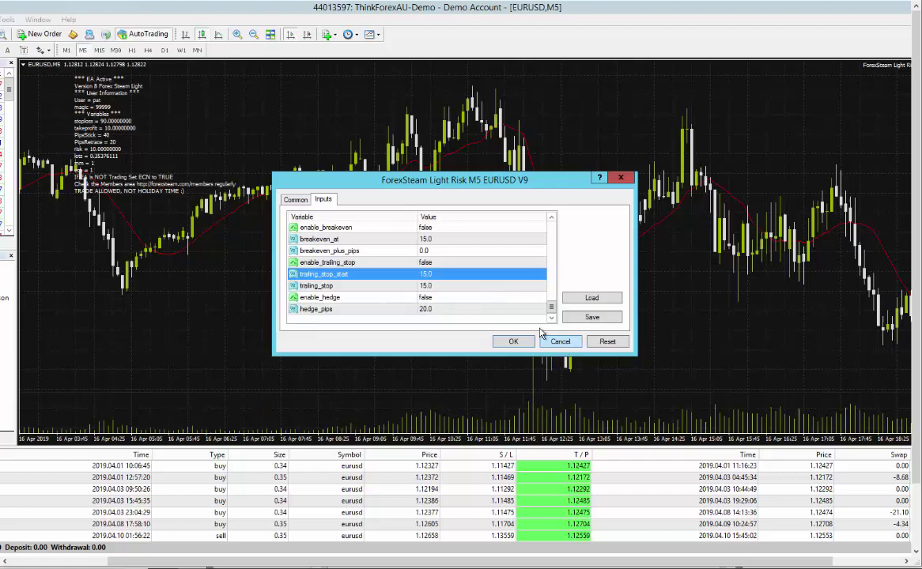
- Close the EA Properties dialog and scroll the Time Restricted Strategy post to Additional Settings
click(549, 340)
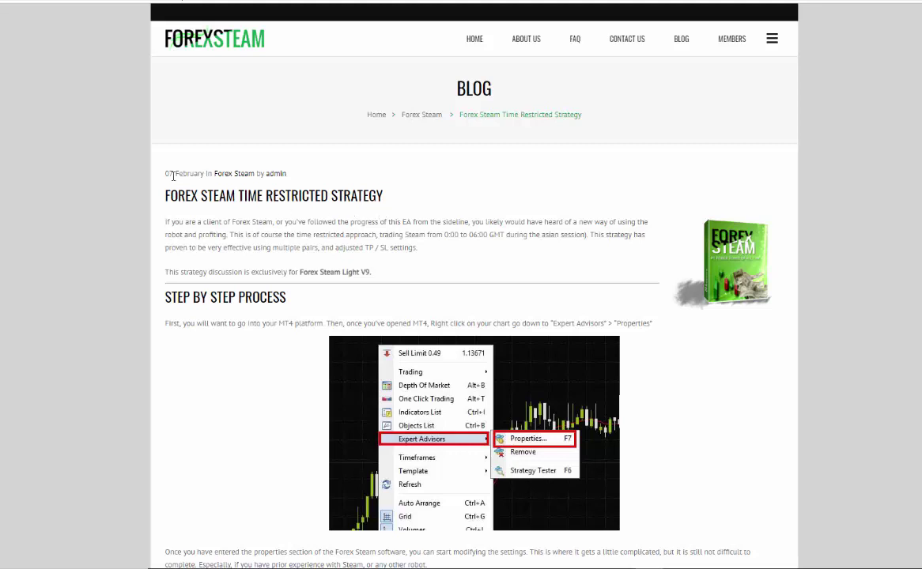
scroll(173, 176, down, 1)
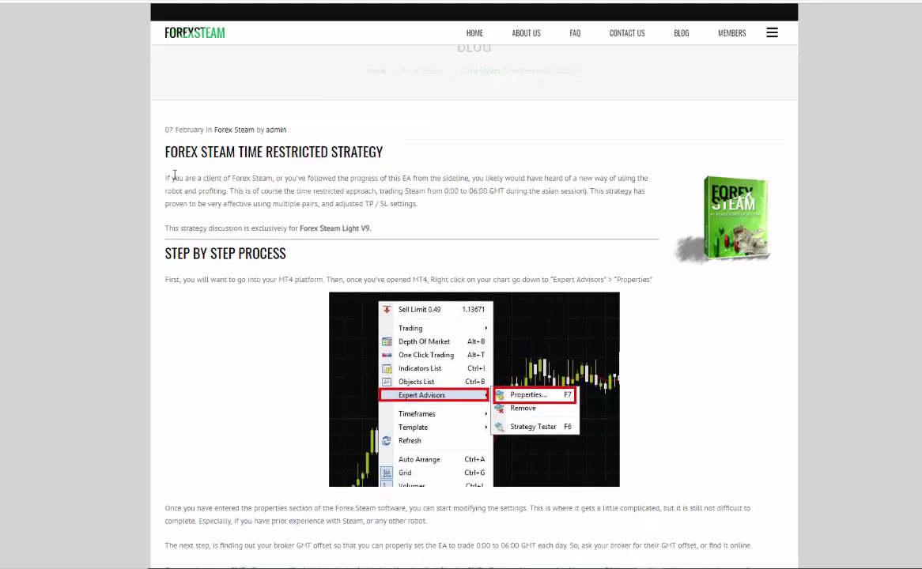
scroll(173, 176, down, 3)
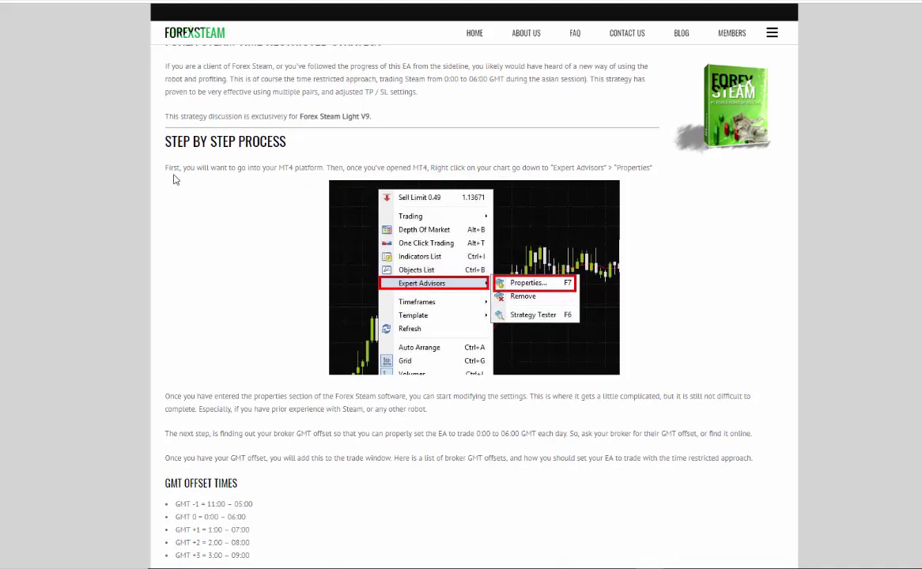
scroll(176, 180, down, 4)
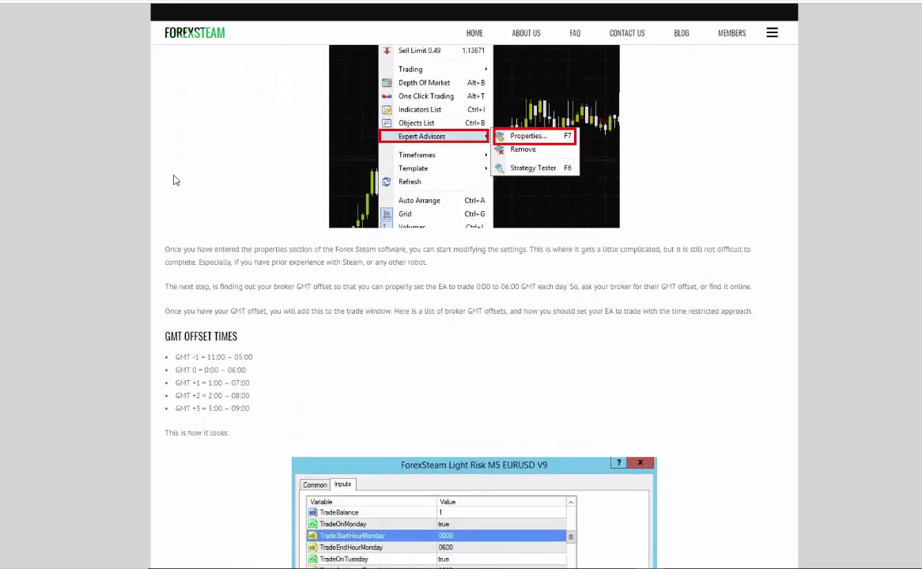
scroll(176, 180, down, 2)
scroll(176, 180, down, 3)
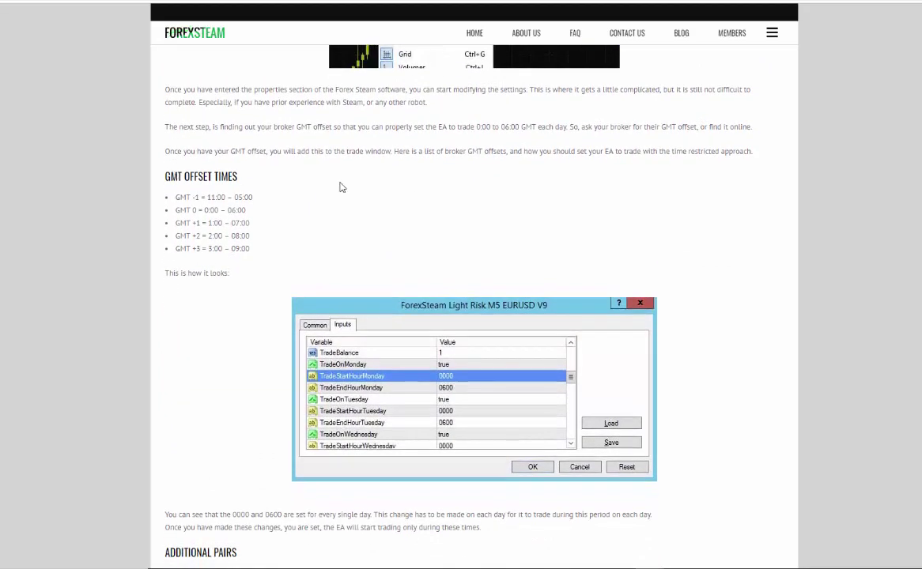
scroll(401, 199, down, 1)
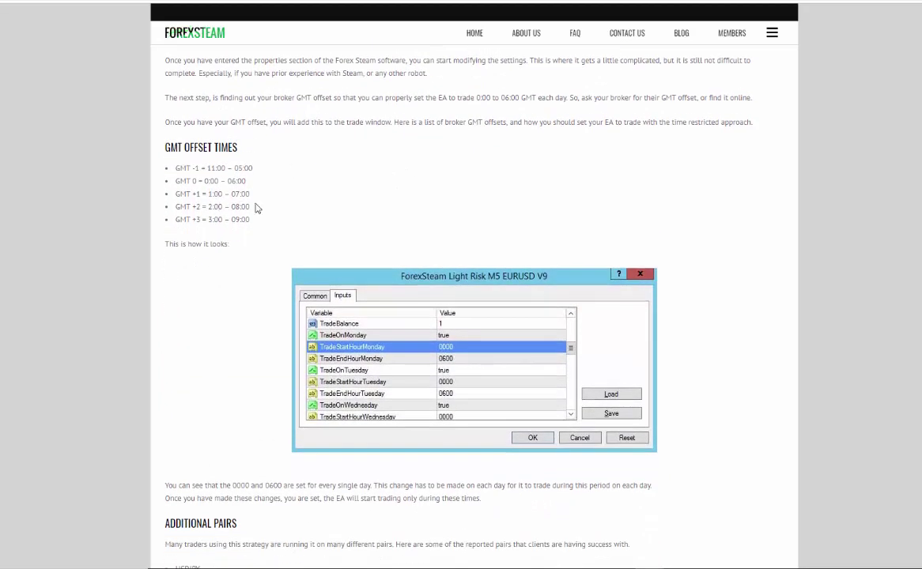
scroll(257, 207, down, 2)
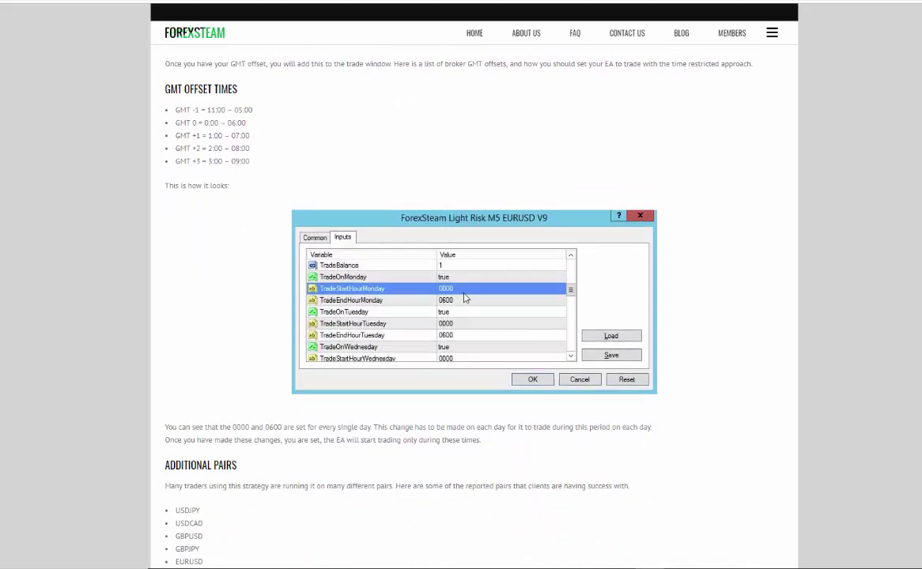
scroll(465, 298, down, 3)
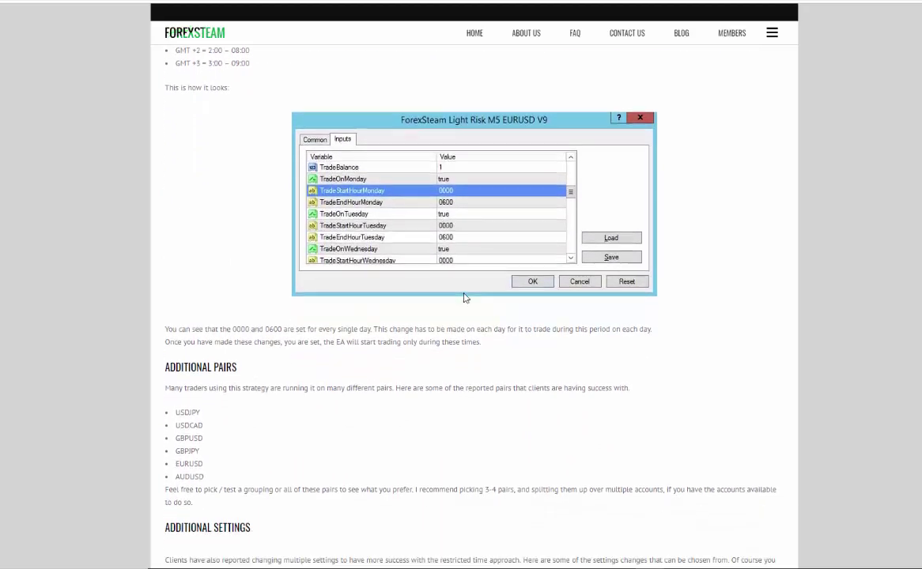
scroll(282, 358, down, 5)
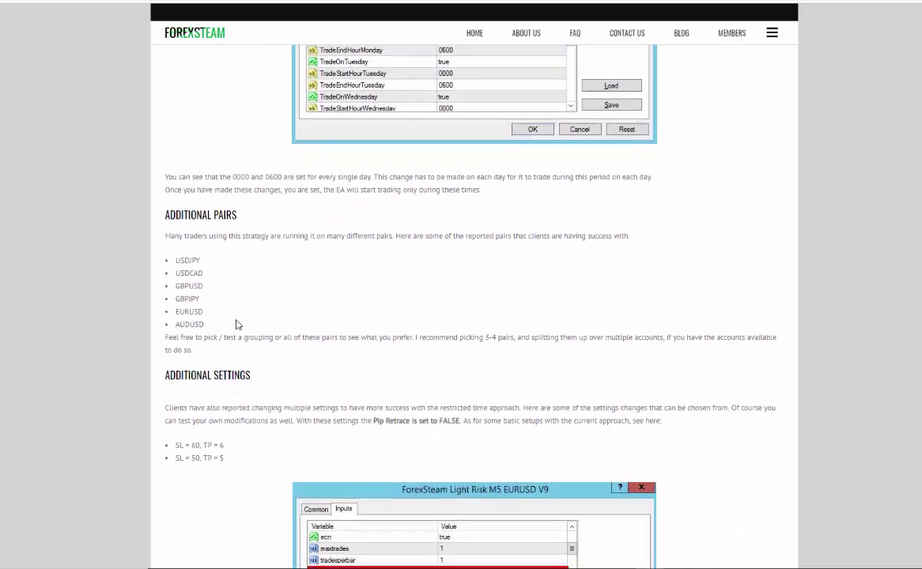
scroll(235, 324, down, 3)
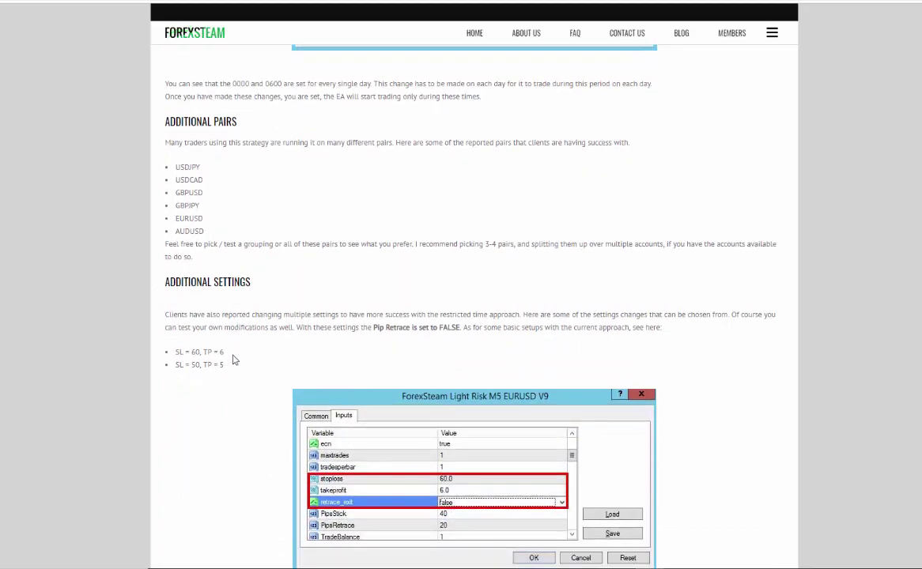
scroll(233, 360, down, 3)
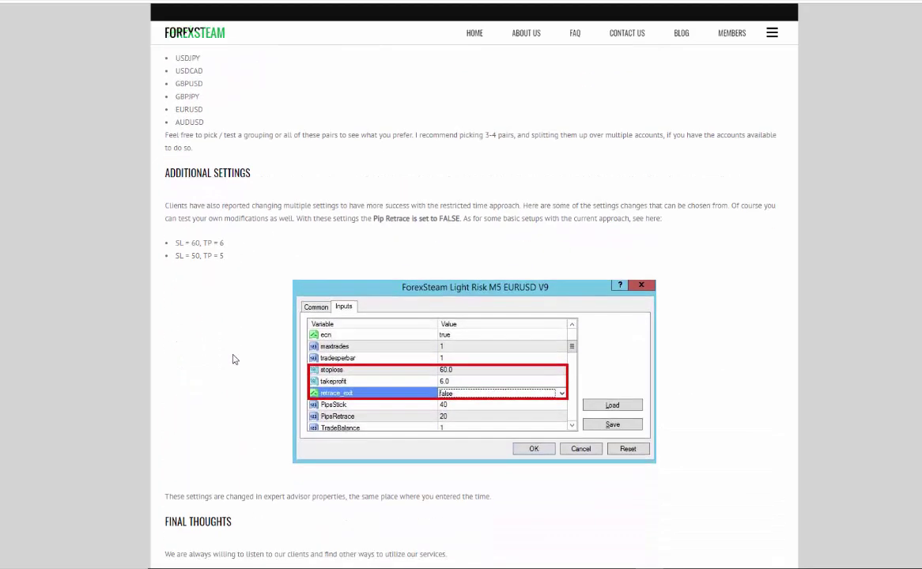
scroll(233, 360, down, 2)
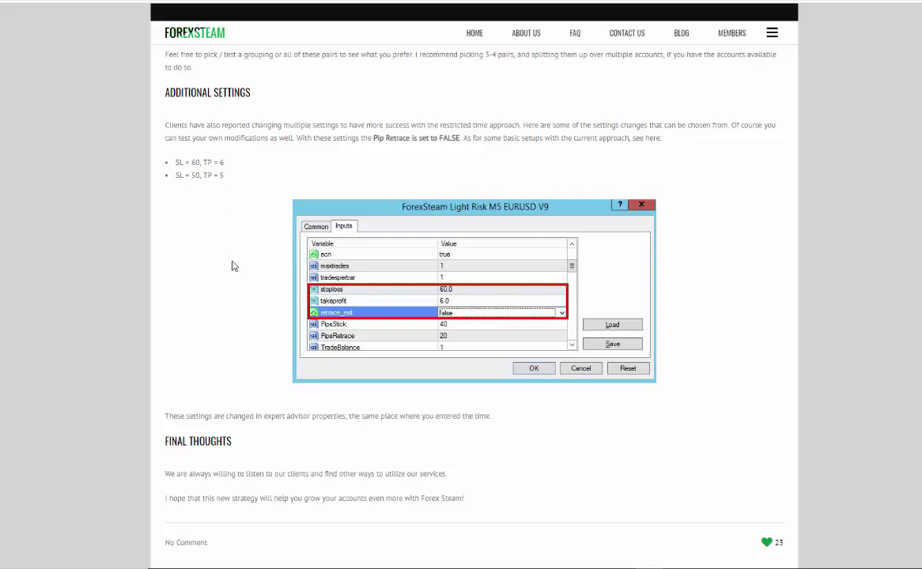
scroll(233, 264, up, 10)
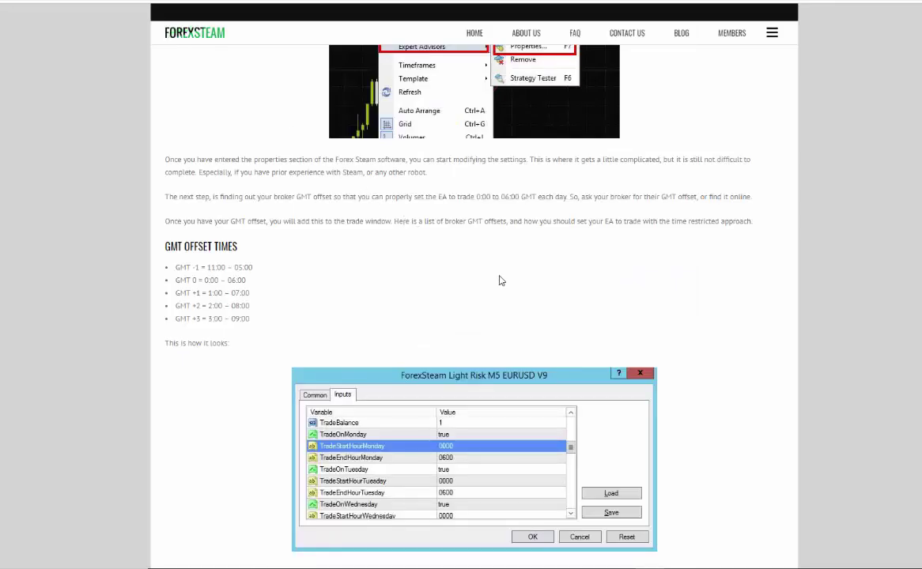
scroll(500, 280, up, 1)
scroll(499, 280, up, 5)
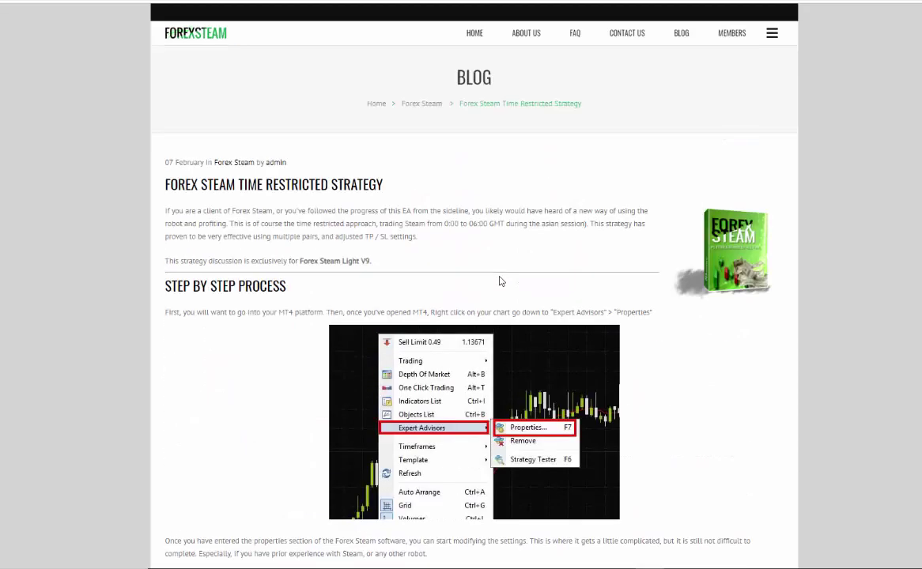